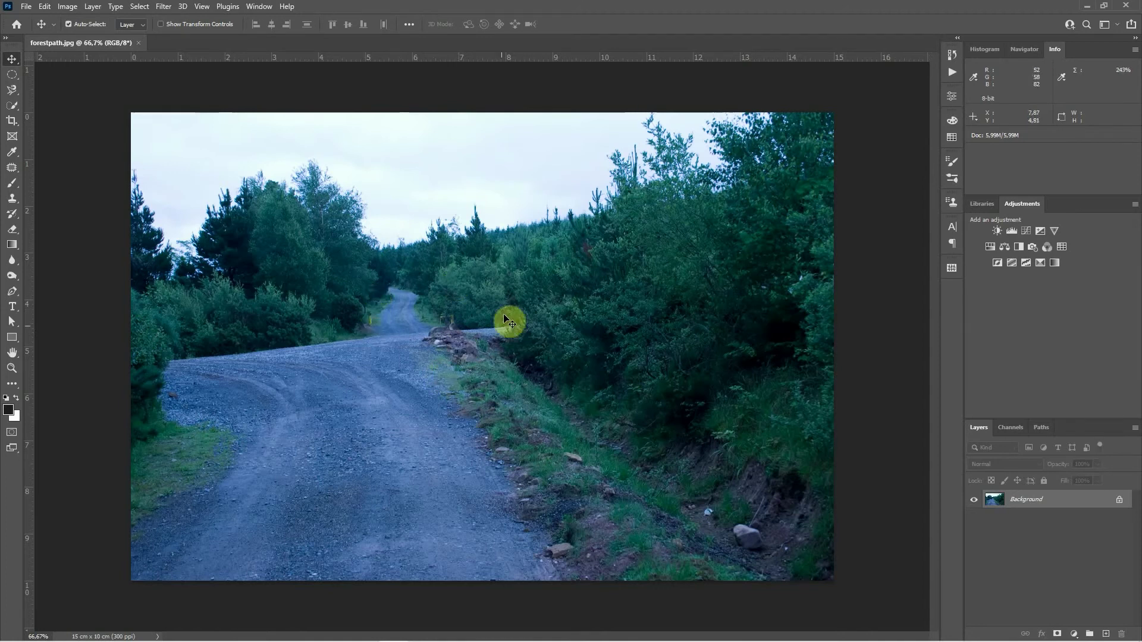
{"action": "left_click", "coordinate": [68, 7]}
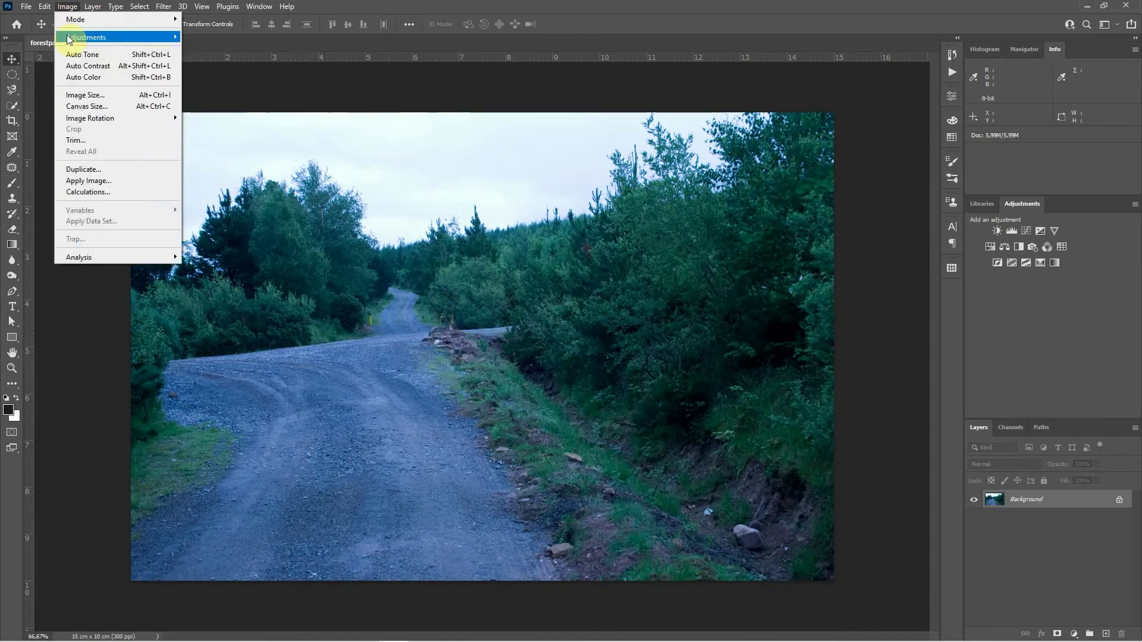
{"action": "mouse_move", "coordinate": [89, 12]}
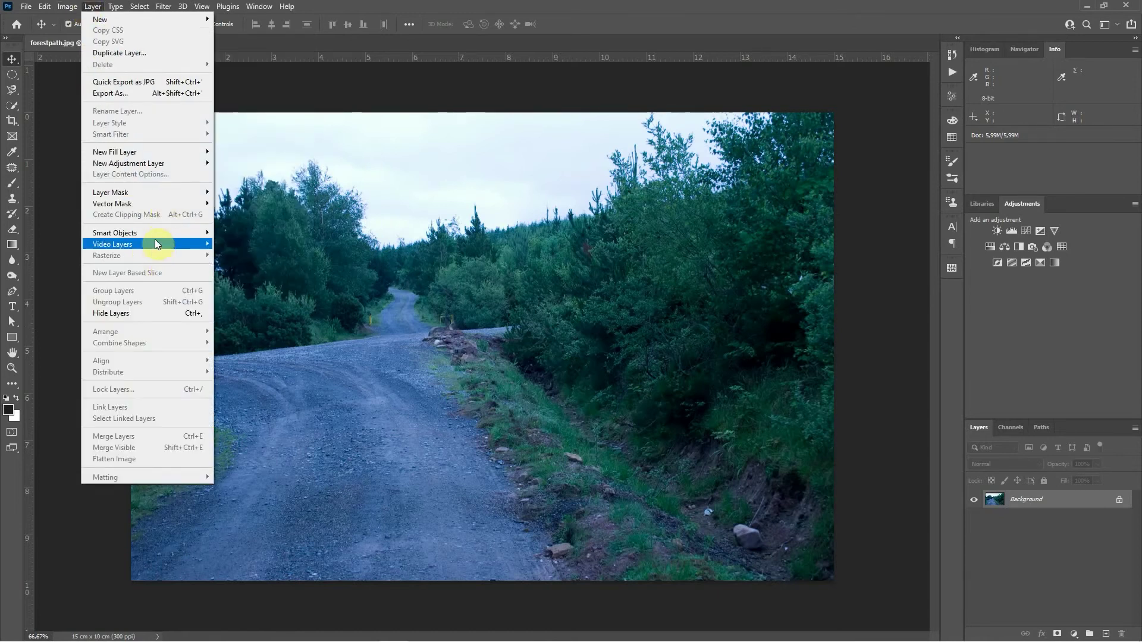
{"action": "mouse_move", "coordinate": [164, 163]}
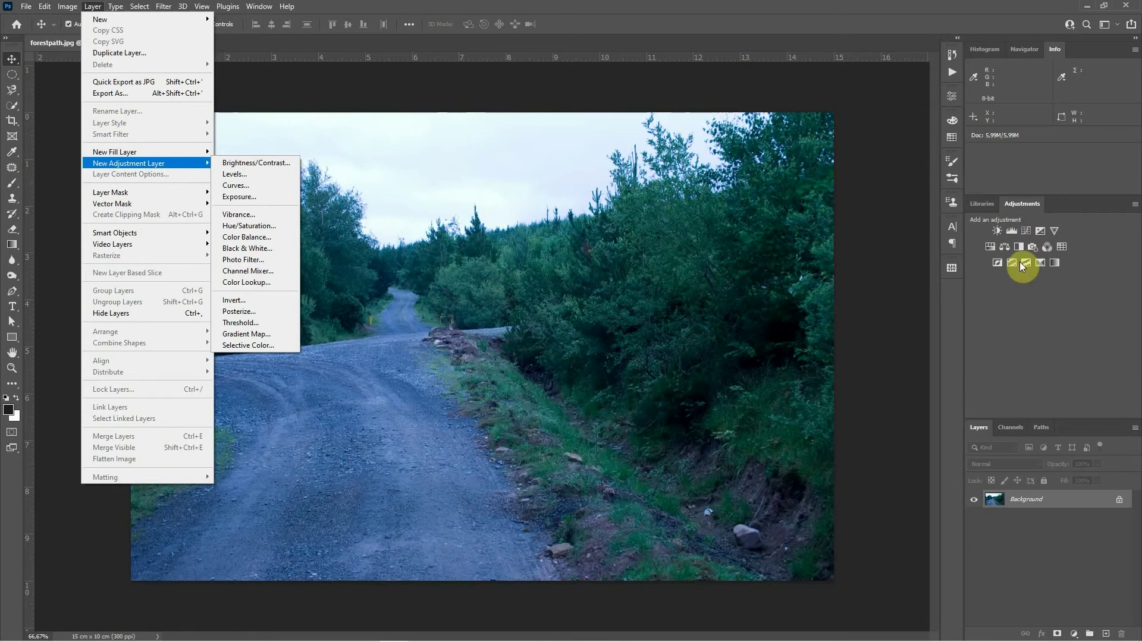
{"action": "left_click", "coordinate": [1075, 634]}
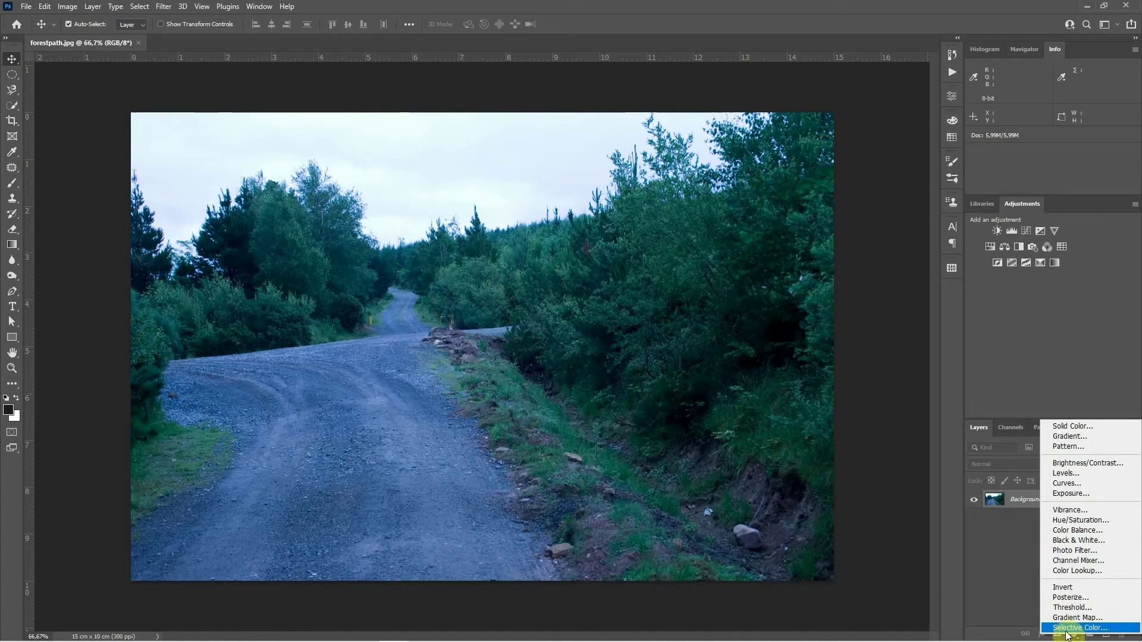
{"action": "left_click", "coordinate": [1031, 604]}
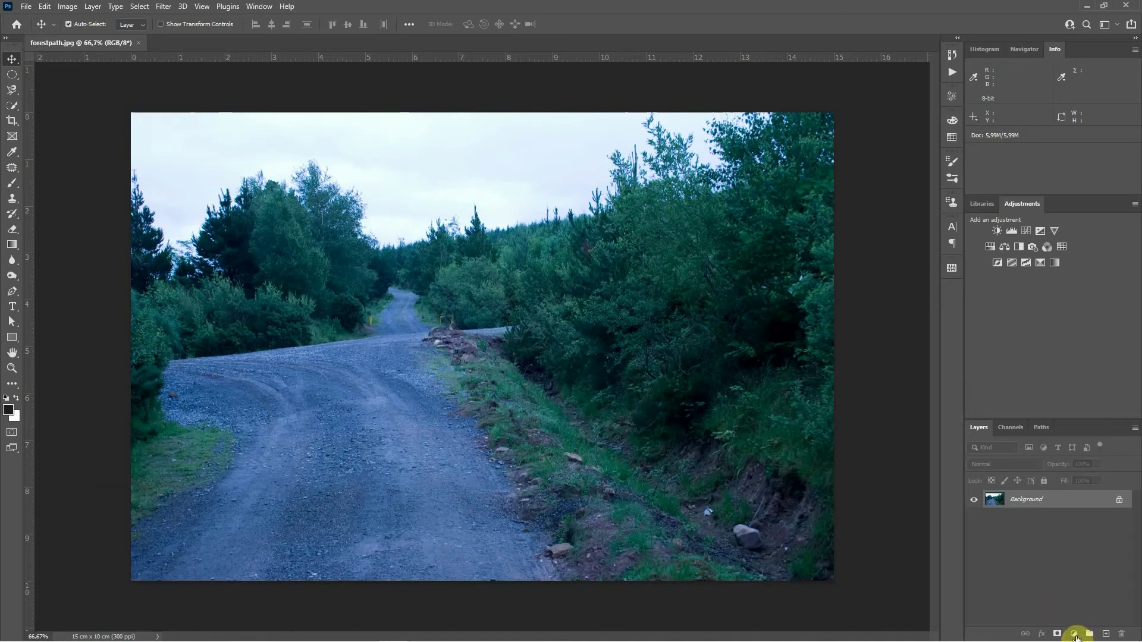
Add a Color Balance adjustment layer above the Background and set its tone to Midtones.
{"action": "left_click", "coordinate": [1075, 634]}
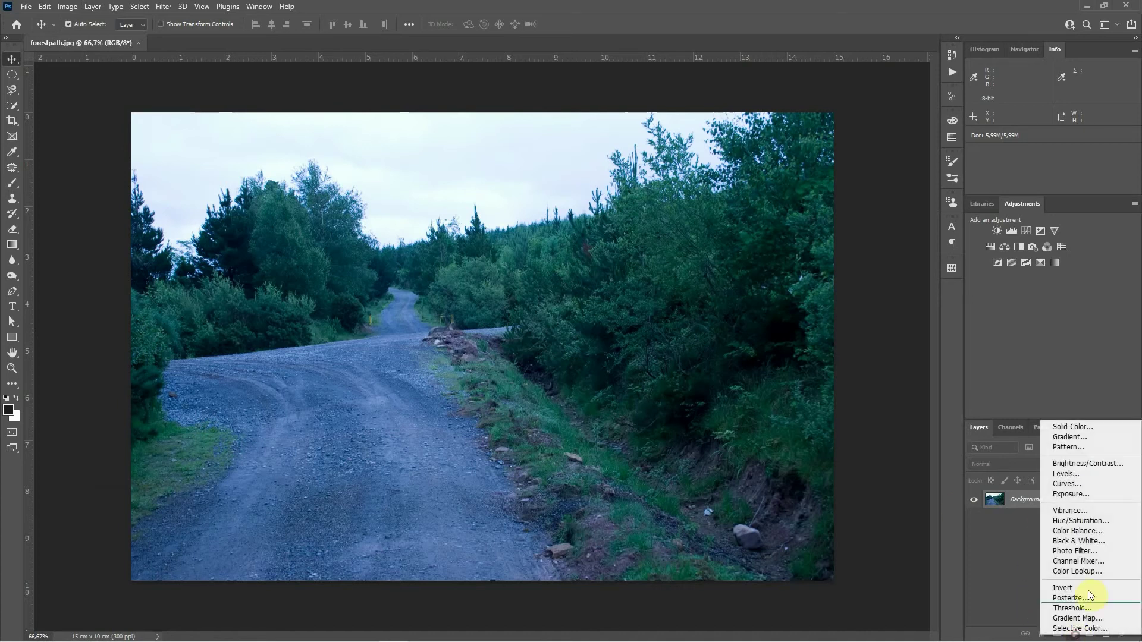
{"action": "left_click", "coordinate": [1086, 536]}
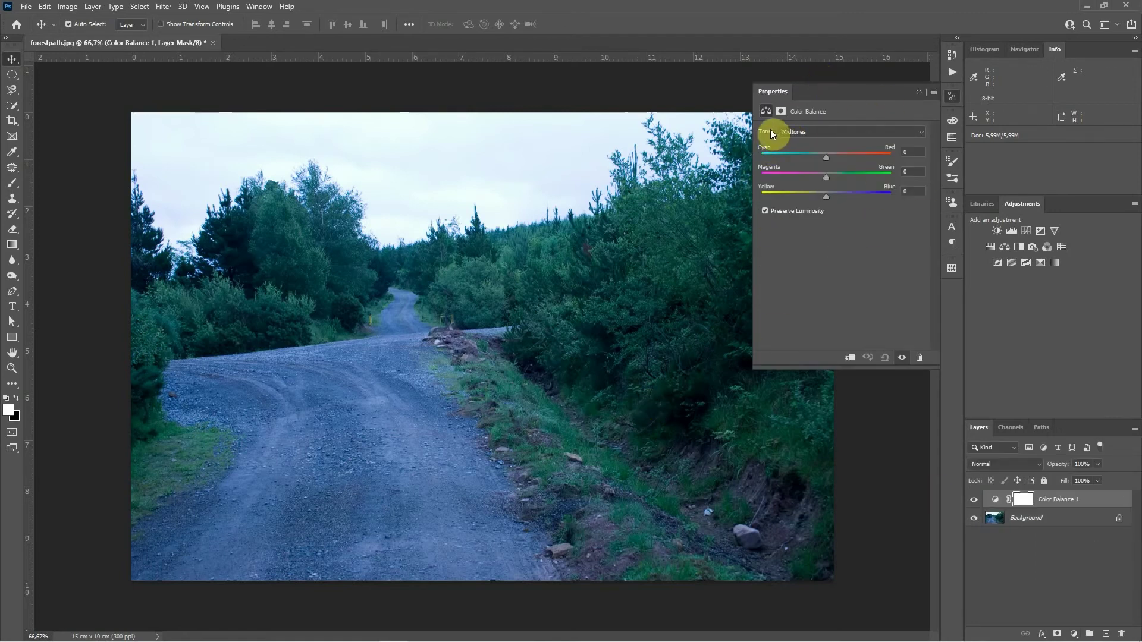
{"action": "left_click", "coordinate": [795, 131]}
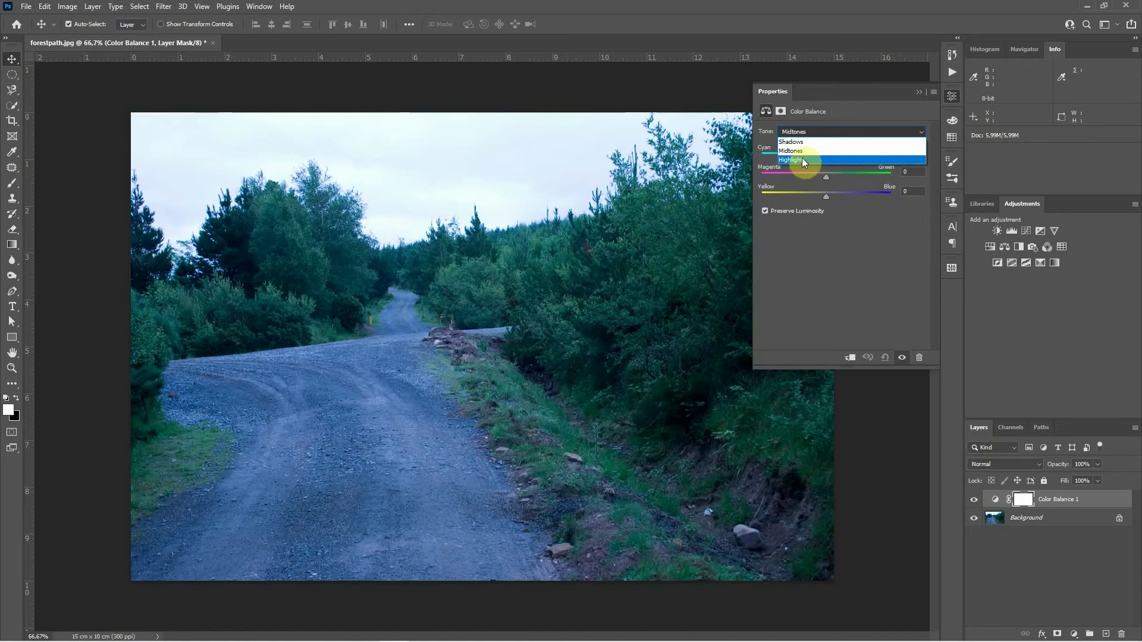
{"action": "left_click", "coordinate": [802, 152]}
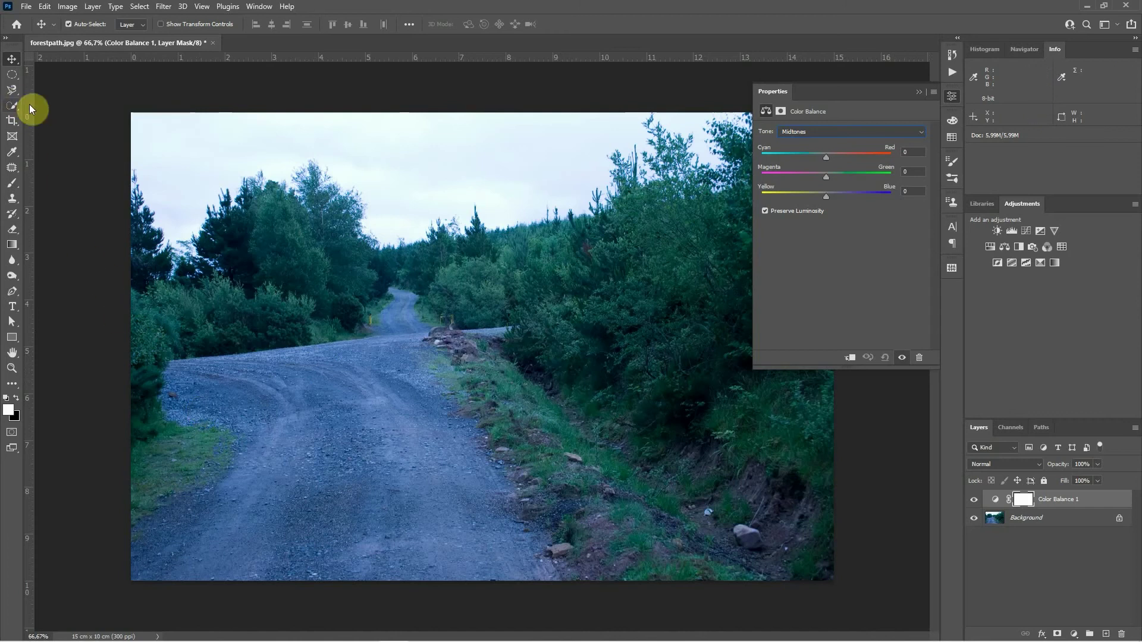
Place a color sampler on the grey gravel in the middle of the road with the Eyedropper tool.
{"action": "left_click", "coordinate": [14, 154]}
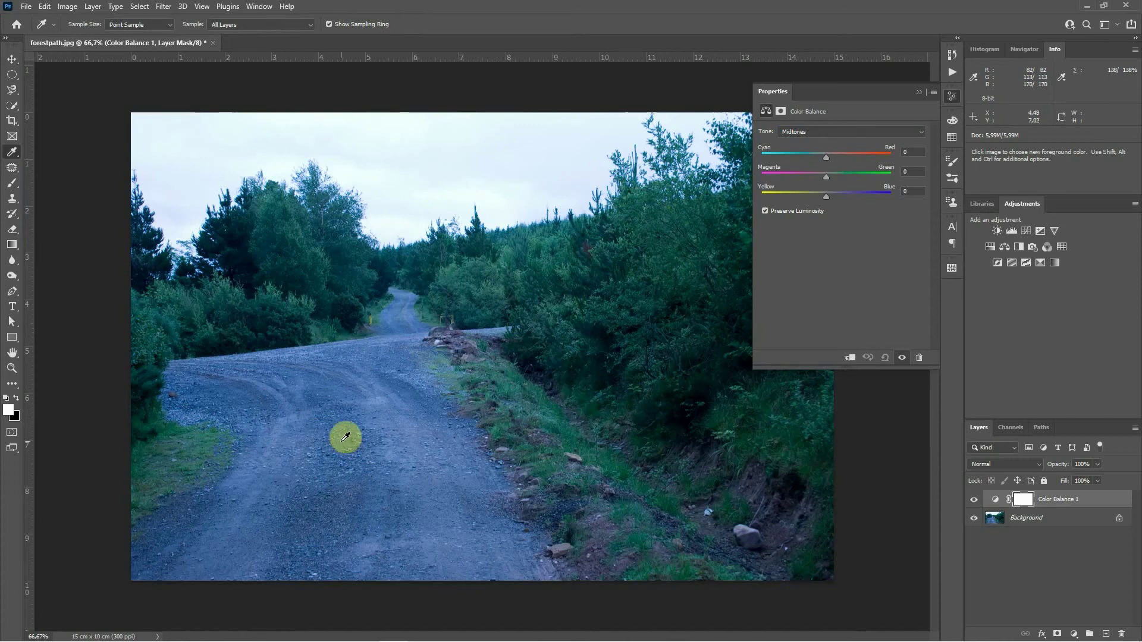
{"action": "key", "text": "shift"}
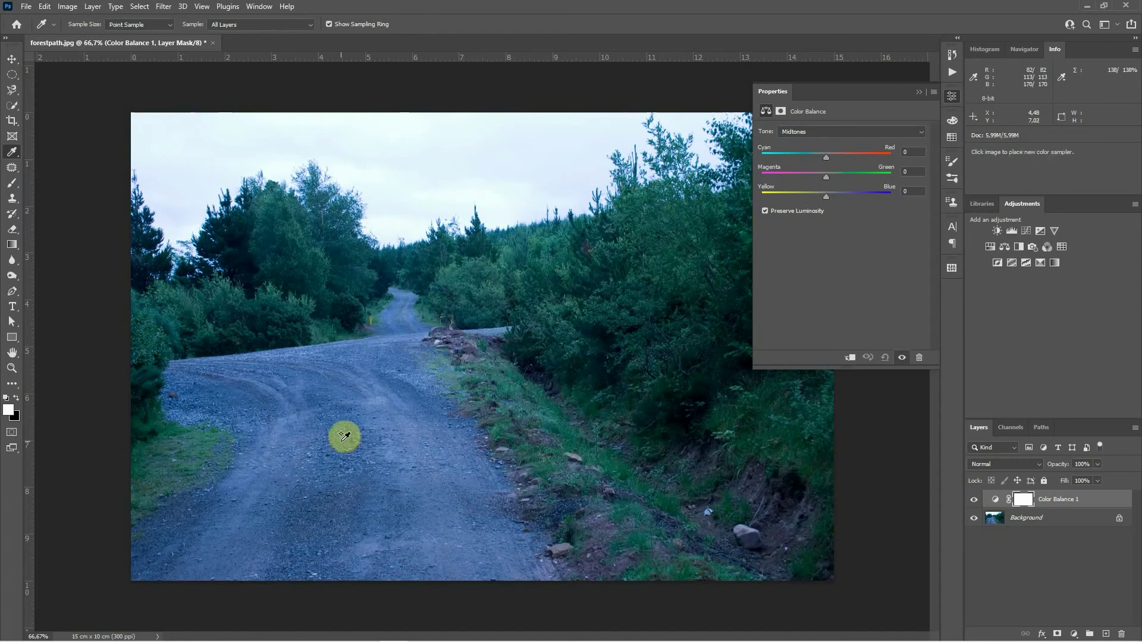
{"action": "left_click", "coordinate": [344, 437], "text": "shift"}
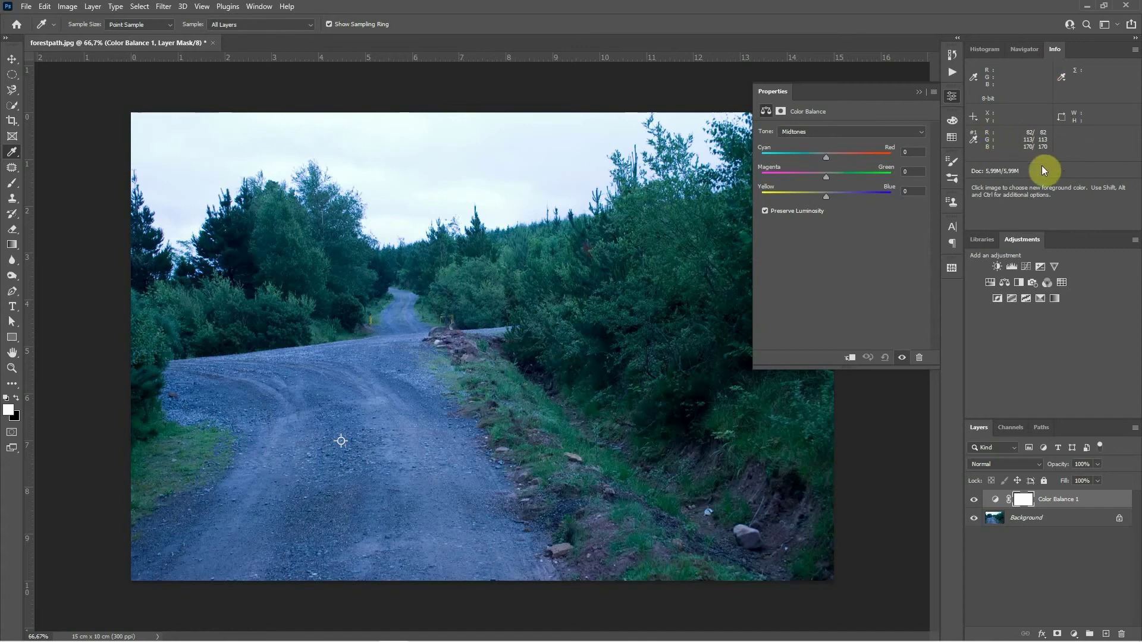
{"action": "left_click", "coordinate": [260, 7]}
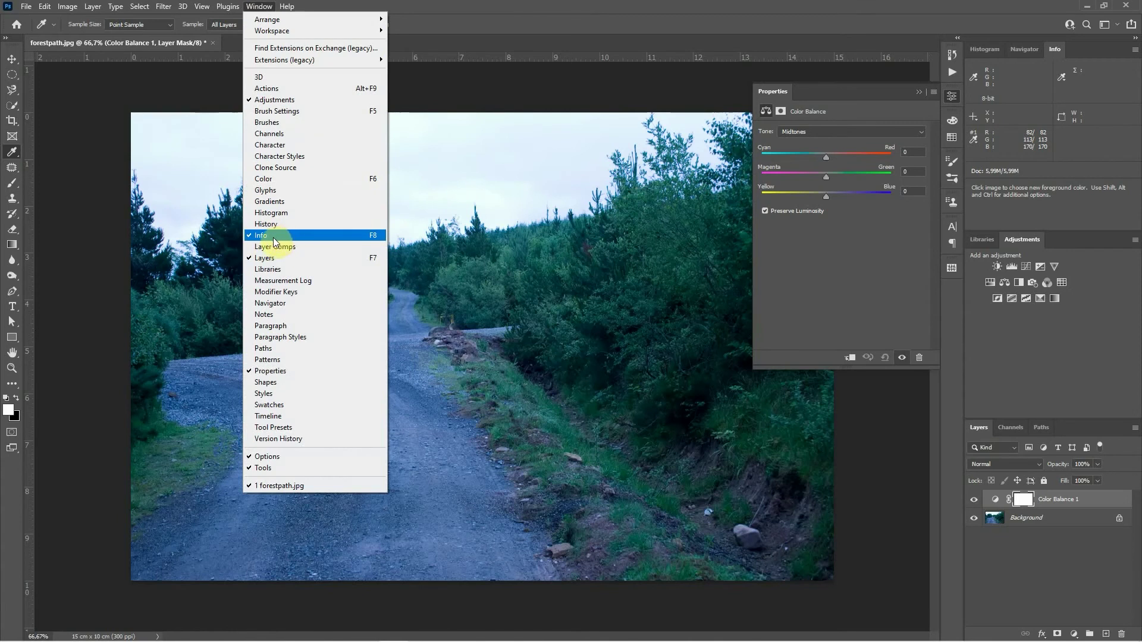
{"action": "left_click", "coordinate": [432, 2]}
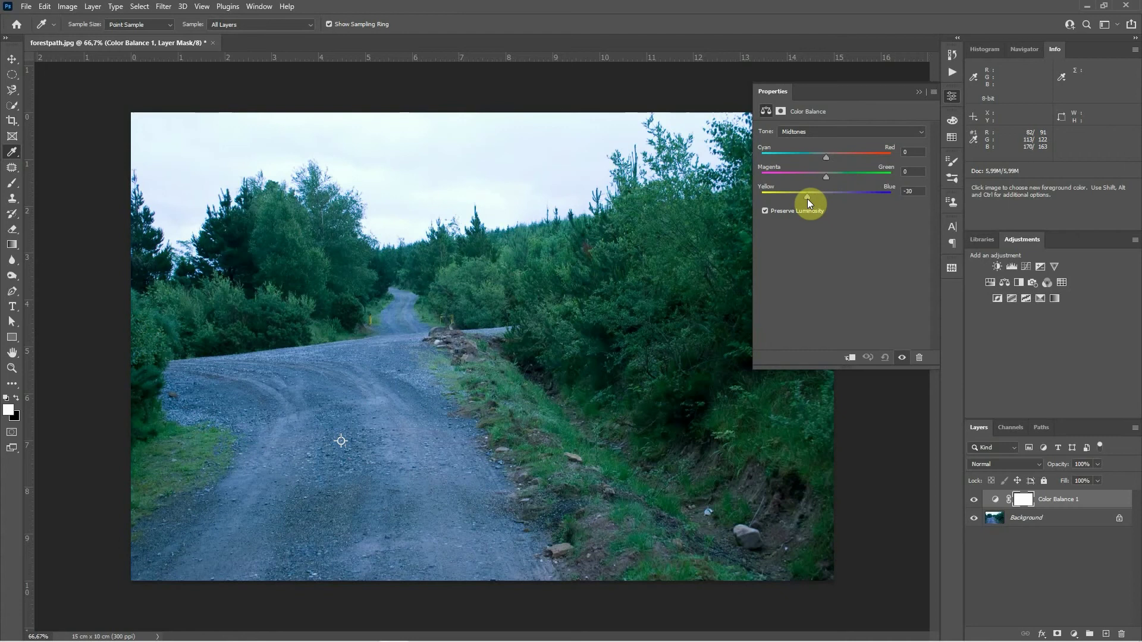
Set the midtones to Cyan-Red +6, Magenta-Green -7 and Yellow-Blue -55, and compare the photo with and without the adjustment.
{"action": "left_click_drag", "start_coordinate": [802, 198], "coordinate": [796, 202]}
{"action": "left_click_drag", "start_coordinate": [826, 156], "coordinate": [830, 156]}
{"action": "left_click_drag", "start_coordinate": [831, 177], "coordinate": [825, 177]}
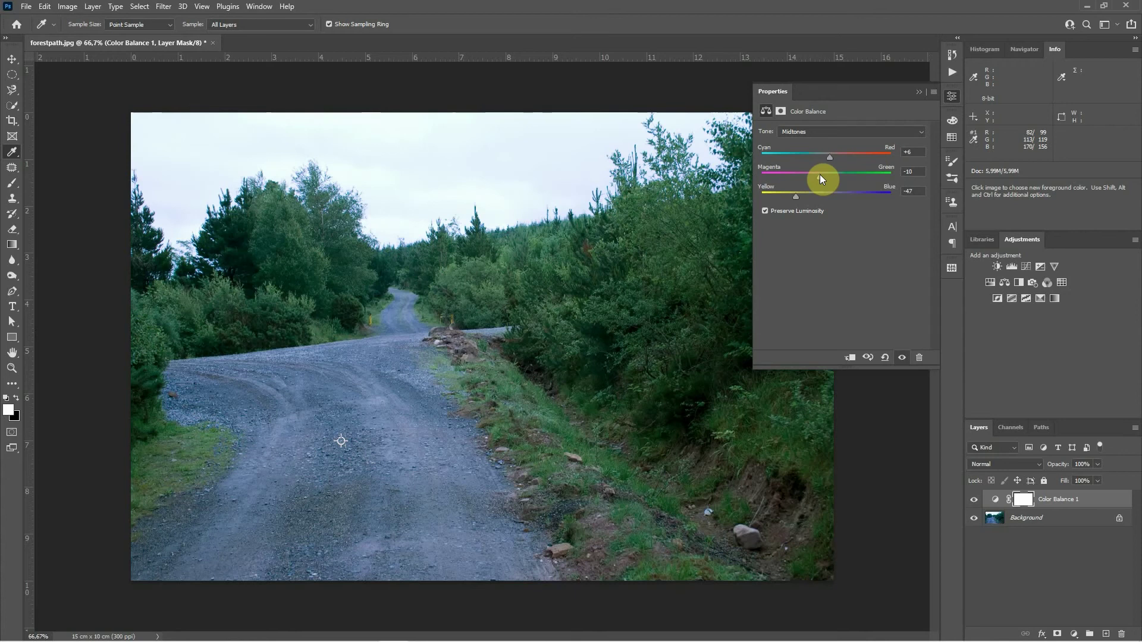
{"action": "left_click_drag", "start_coordinate": [821, 175], "coordinate": [791, 196]}
{"action": "left_click", "coordinate": [903, 358]}
{"action": "left_click", "coordinate": [903, 358]}
Adjust the shadows to Magenta-Green +2 and Yellow-Blue -13, with a slight shift toward red.
{"action": "left_click", "coordinate": [822, 130]}
{"action": "left_click", "coordinate": [816, 142]}
{"action": "left_click_drag", "start_coordinate": [818, 198], "coordinate": [817, 197]}
{"action": "left_click_drag", "start_coordinate": [826, 157], "coordinate": [827, 158]}
{"action": "left_click_drag", "start_coordinate": [825, 177], "coordinate": [828, 178]}
{"action": "left_click_drag", "start_coordinate": [827, 160], "coordinate": [831, 160]}
Review the Midtones and Highlights settings and compare the photo with the Color Balance layer hidden and shown.
{"action": "left_click", "coordinate": [822, 132]}
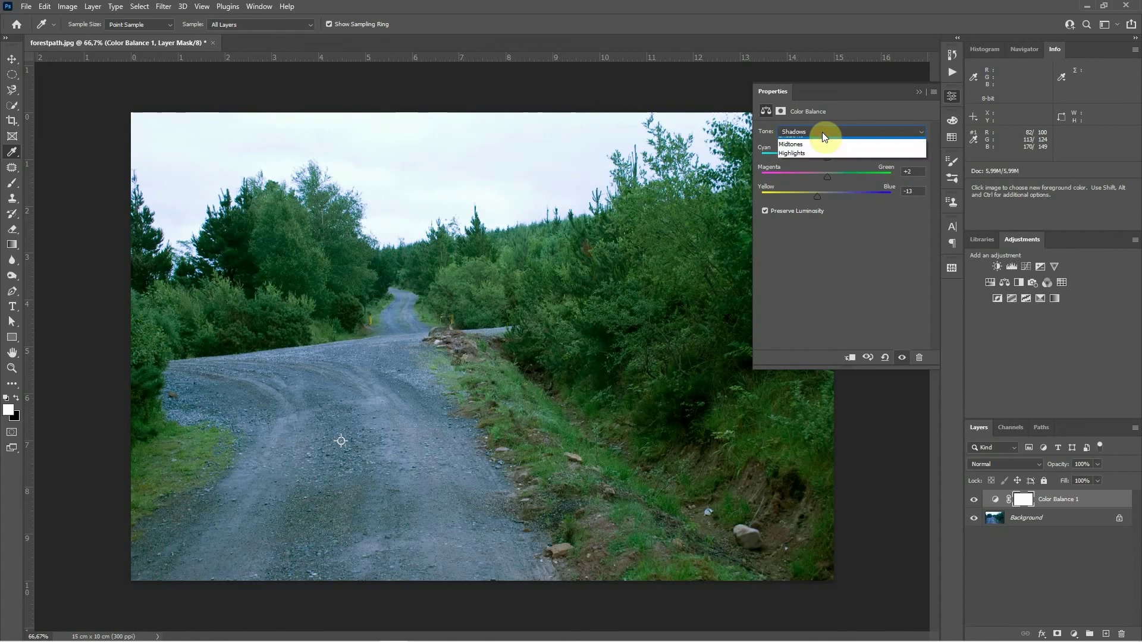
{"action": "left_click", "coordinate": [800, 155]}
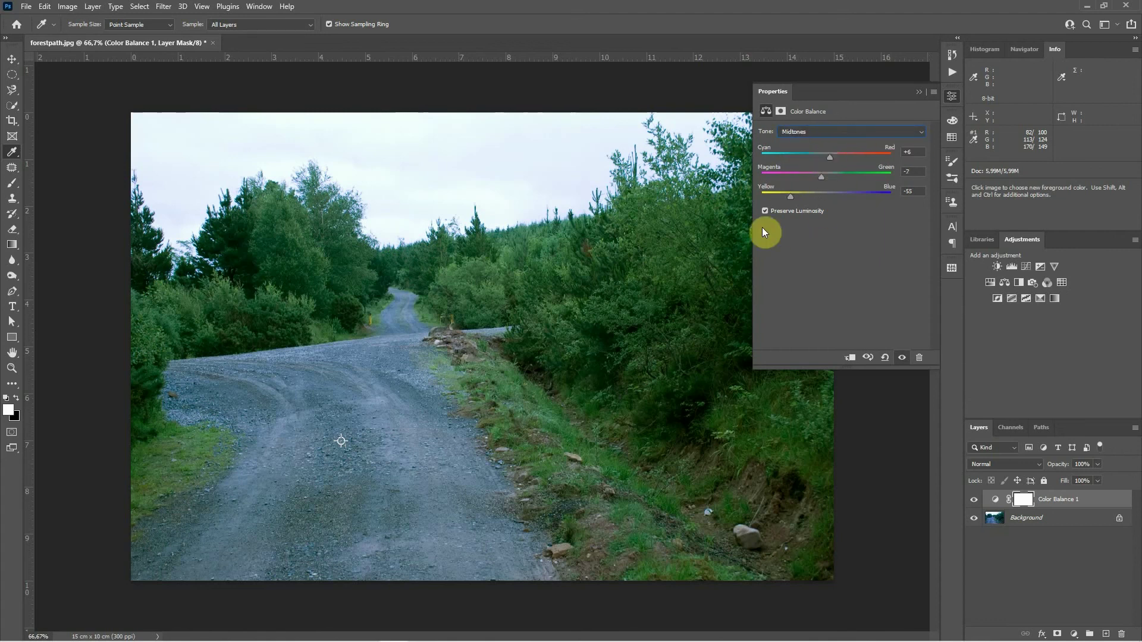
{"action": "left_click", "coordinate": [814, 131]}
{"action": "left_click", "coordinate": [805, 161]}
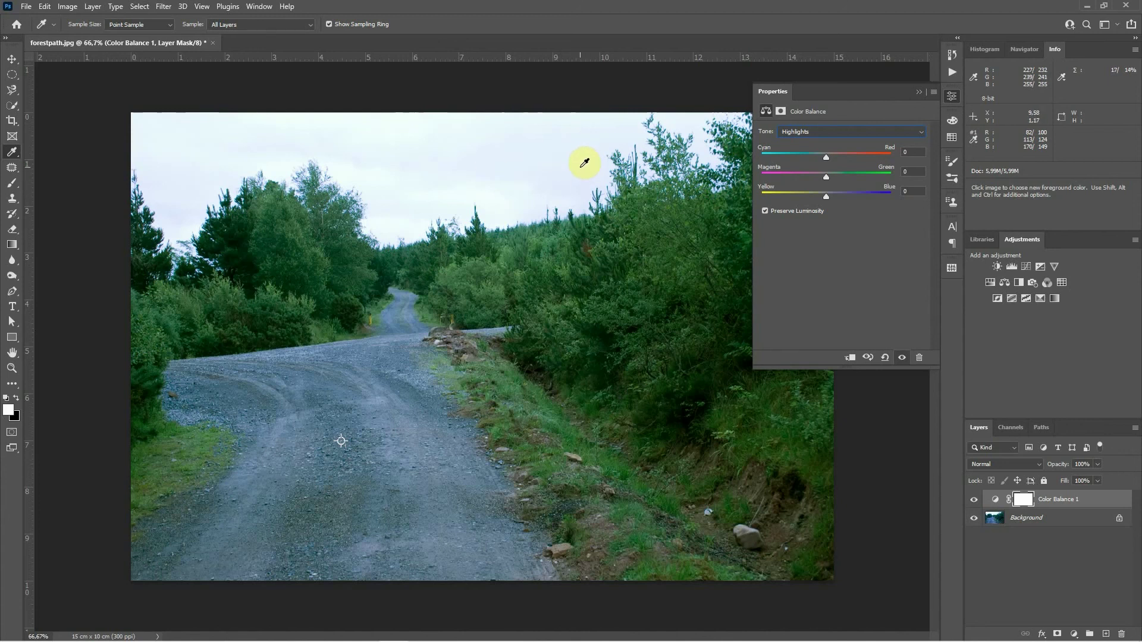
{"action": "left_click", "coordinate": [920, 91]}
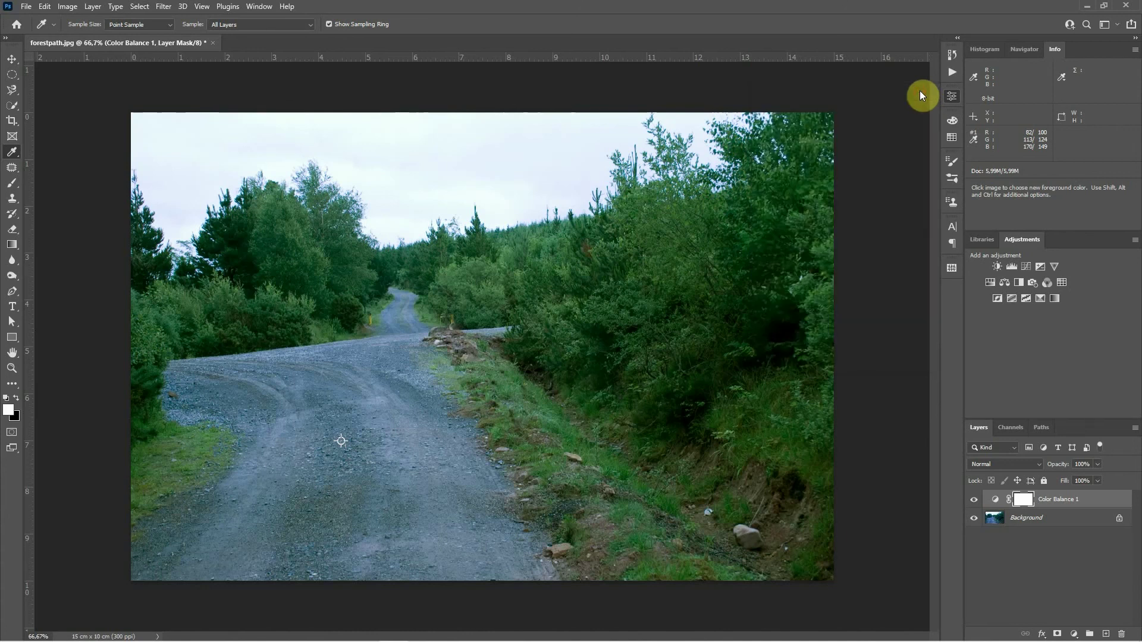
{"action": "left_click", "coordinate": [975, 503]}
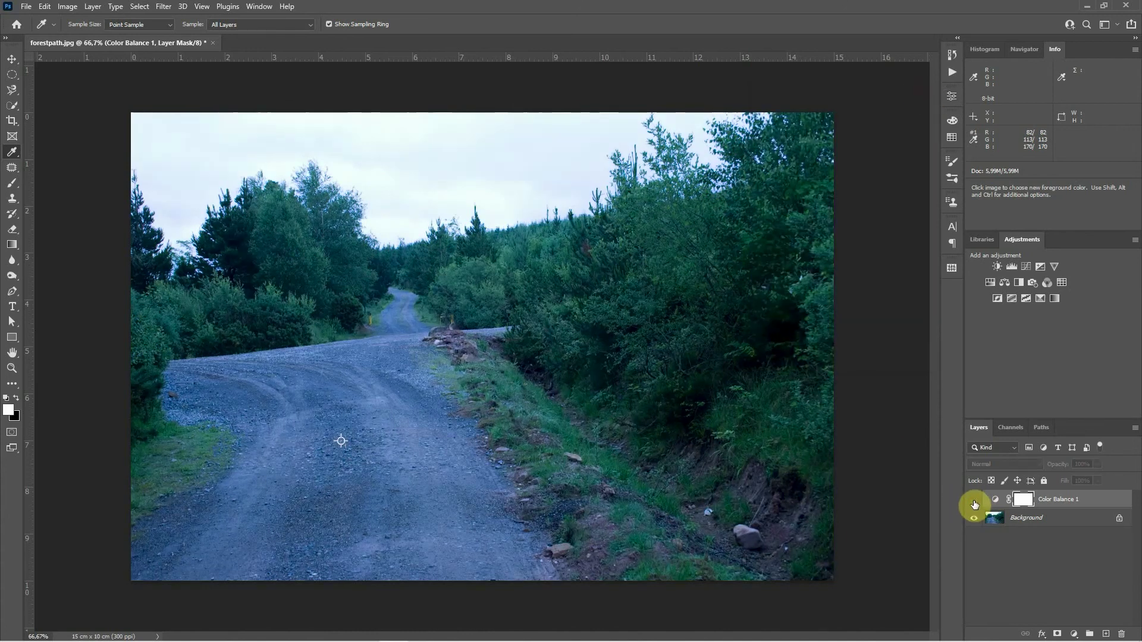
{"action": "left_click", "coordinate": [975, 501]}
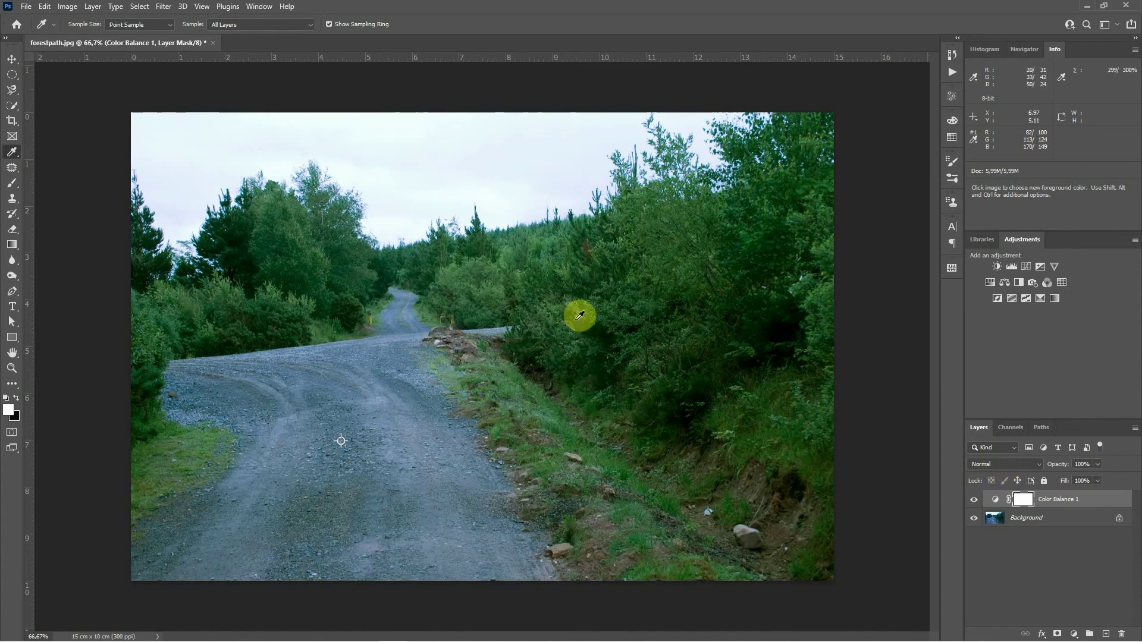
Set the Color Balance layer's blend mode to Color and compare it with the previous history state, keeping the blending change.
{"action": "left_click", "coordinate": [983, 464]}
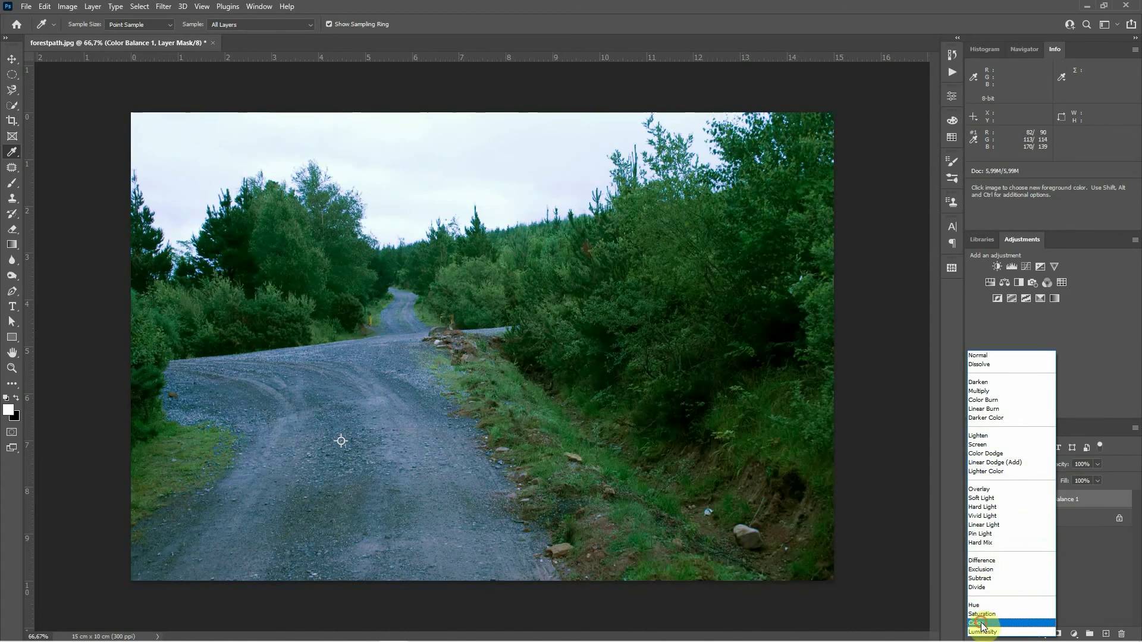
{"action": "left_click", "coordinate": [982, 623]}
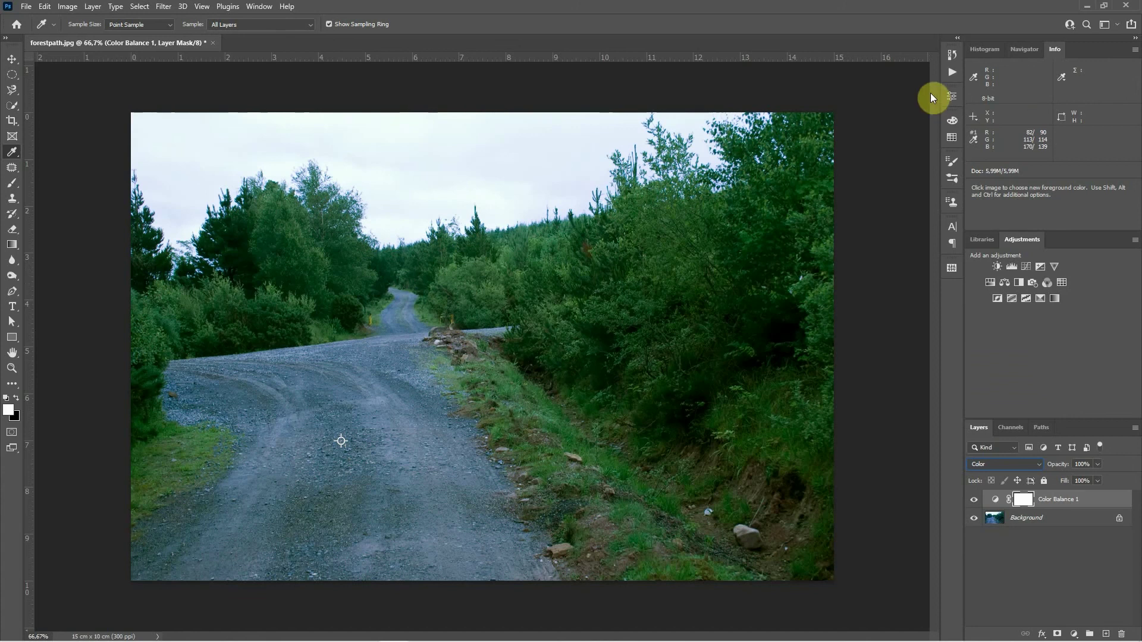
{"action": "left_click", "coordinate": [951, 55]}
{"action": "left_click", "coordinate": [847, 196]}
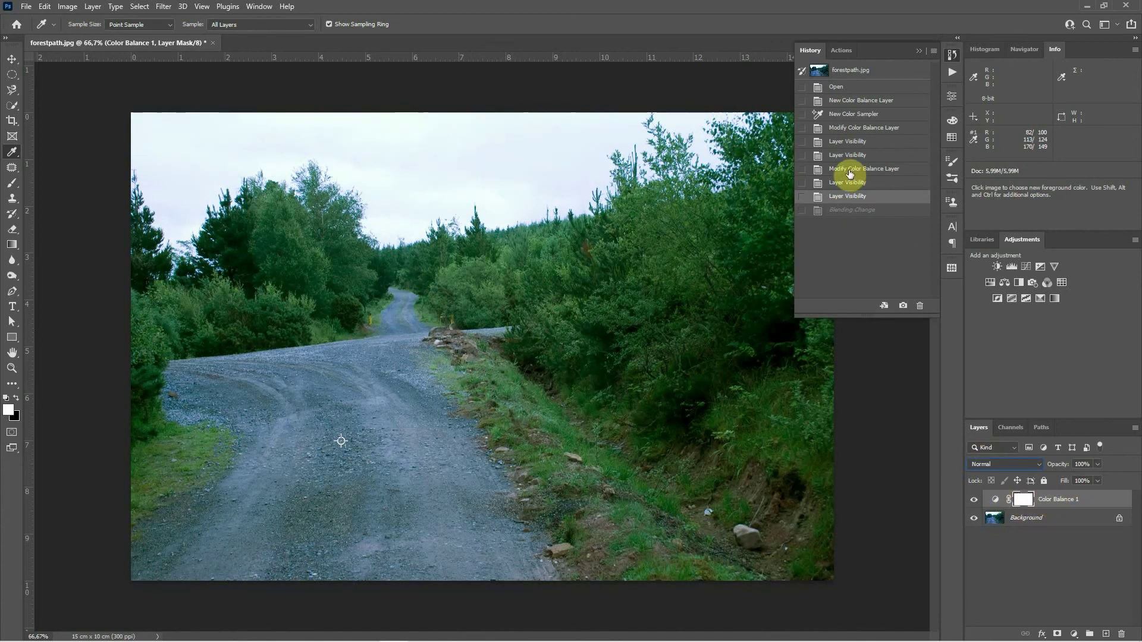
{"action": "left_click", "coordinate": [845, 212]}
{"action": "left_click", "coordinate": [847, 198]}
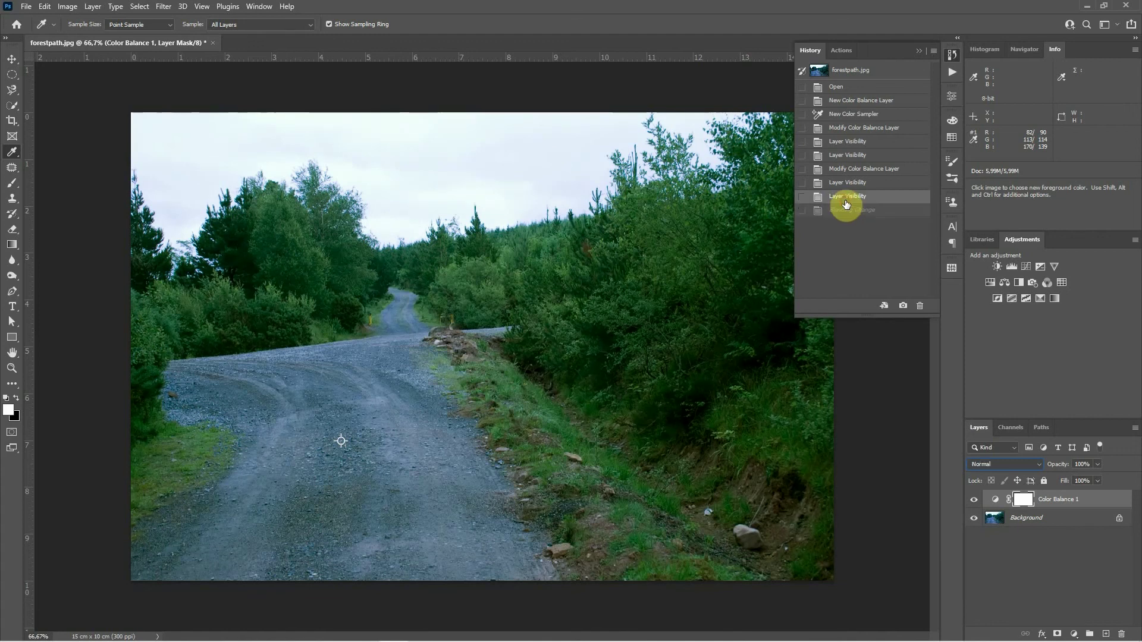
{"action": "left_click", "coordinate": [848, 212]}
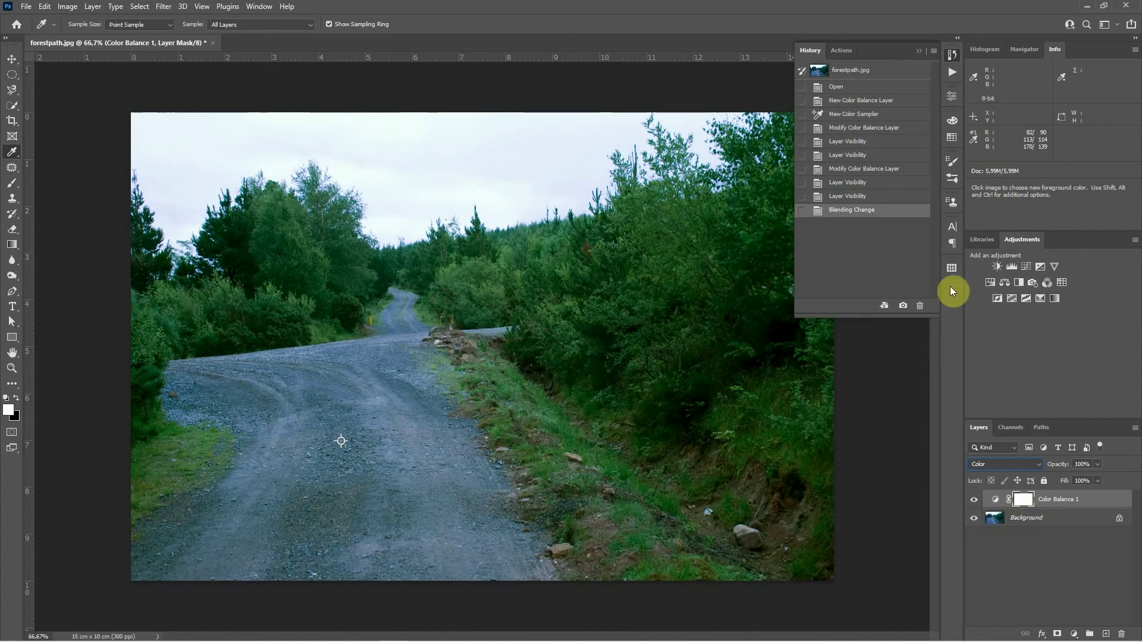
{"action": "left_click", "coordinate": [919, 50]}
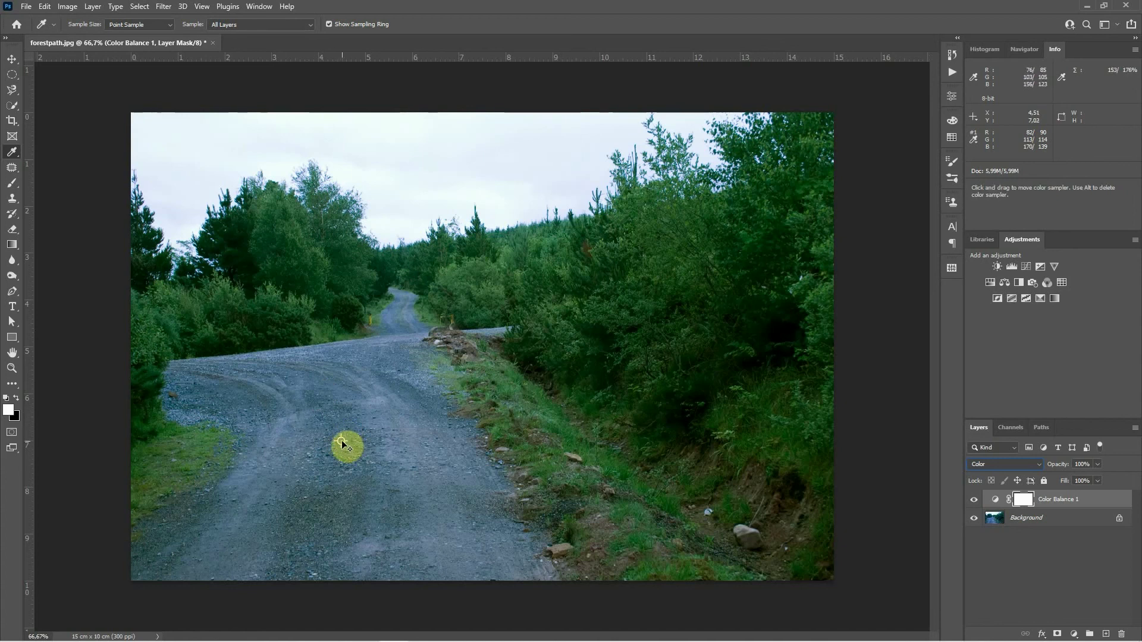
Remove the color sampler from the road and merge the Color Balance layer down into the Background.
{"action": "left_click_drag", "start_coordinate": [342, 445], "coordinate": [118, 420]}
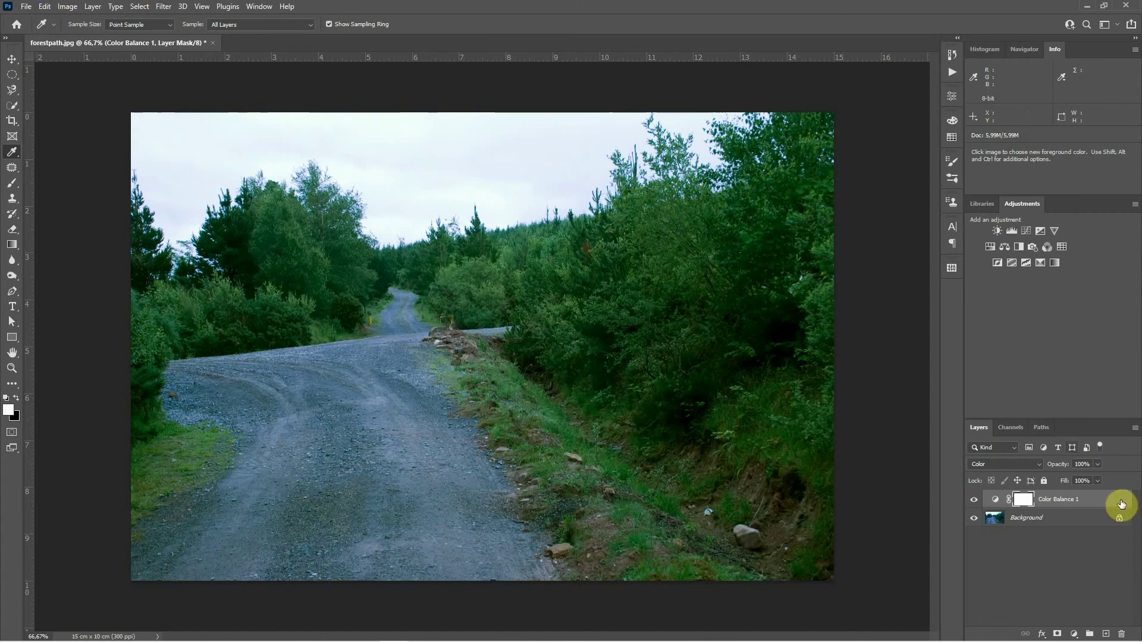
{"action": "left_click", "coordinate": [91, 7]}
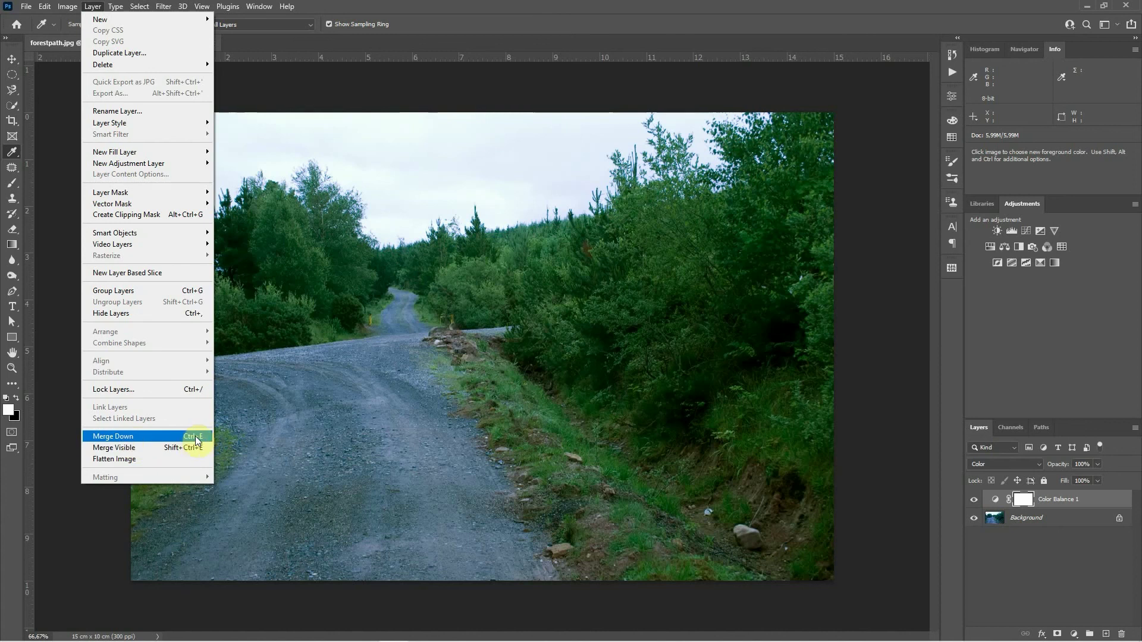
{"action": "left_click", "coordinate": [402, 84]}
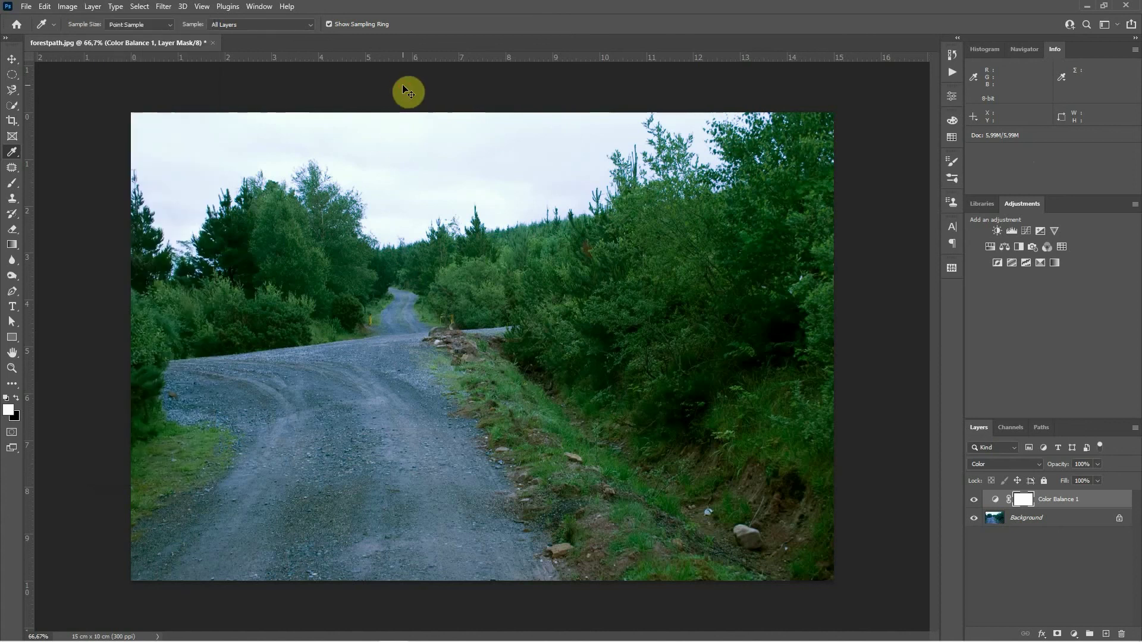
{"action": "key", "text": "ctrl+e"}
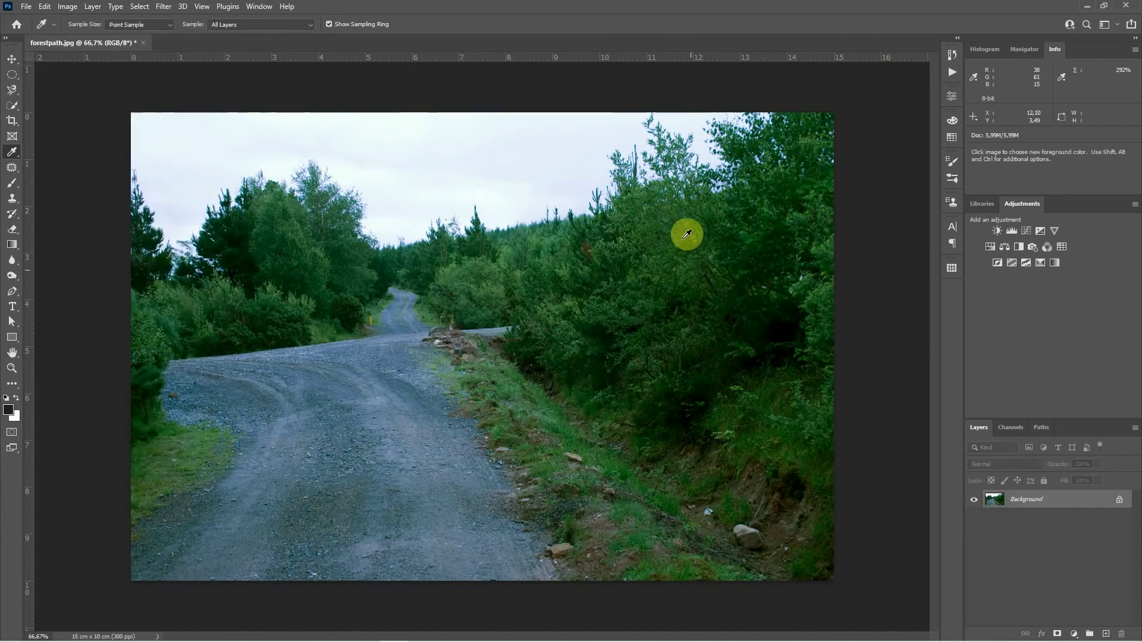